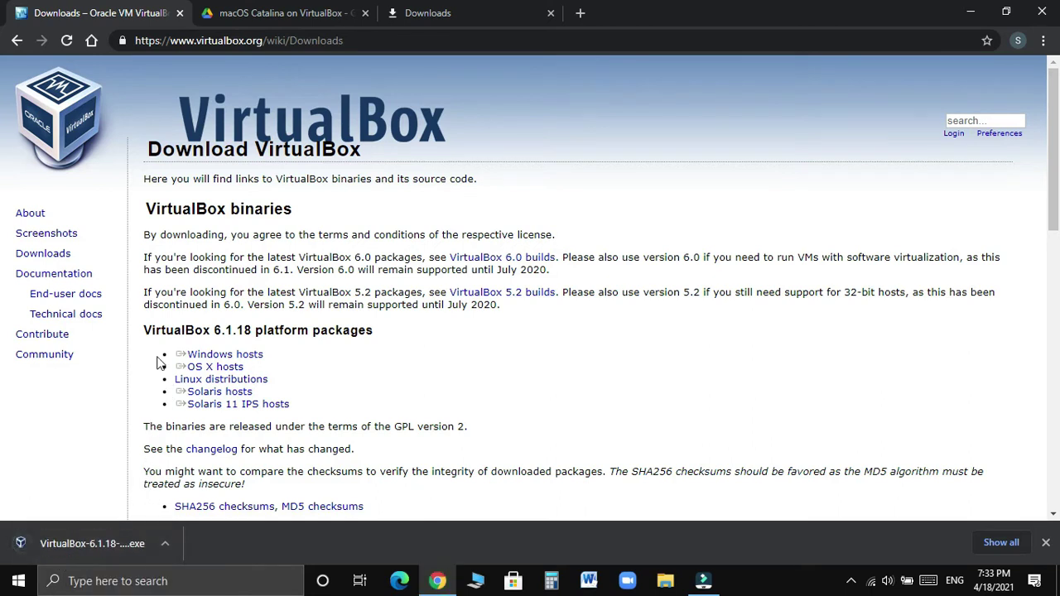
# Download the VirtualBox 6.1.18 Extension Pack for all supported platforms and save it to the Desktop
pyautogui.scroll(-2, 228, 357)
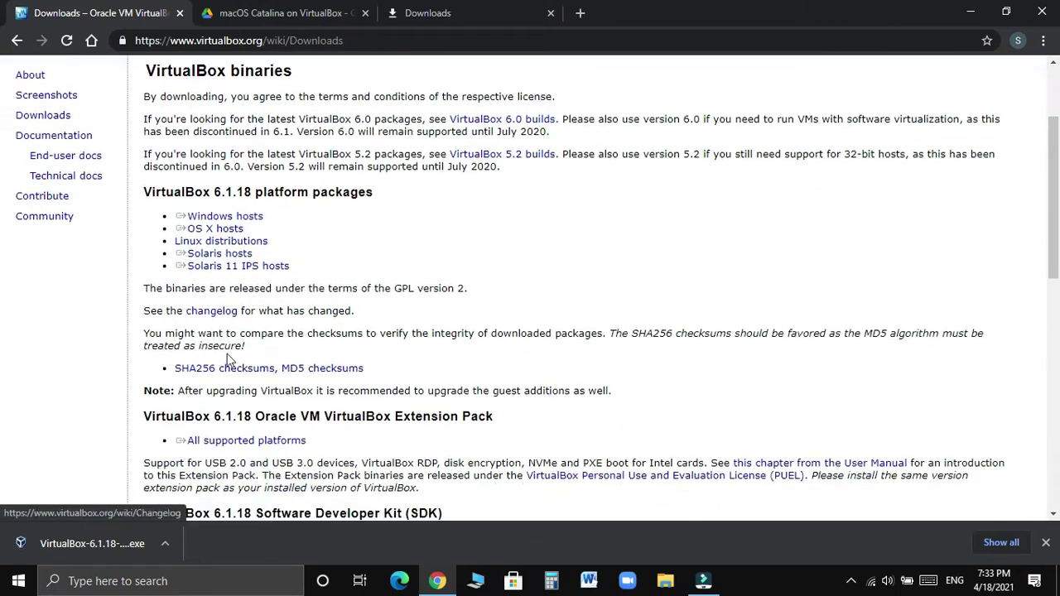
pyautogui.scroll(-3, 230, 359)
pyautogui.tripleClick(245, 196)
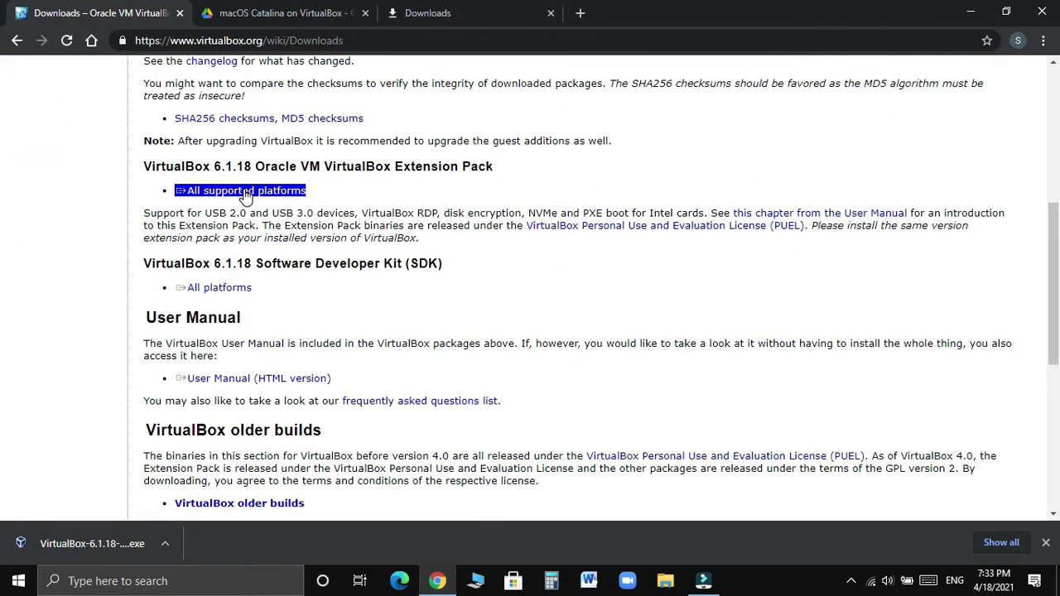
pyautogui.click(245, 192)
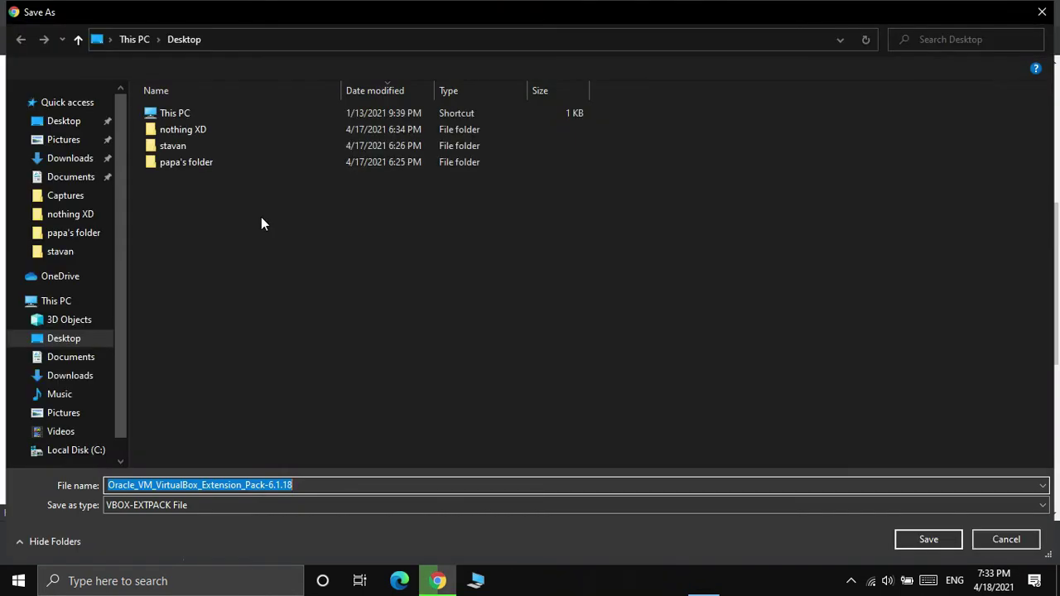
pyautogui.click(929, 540)
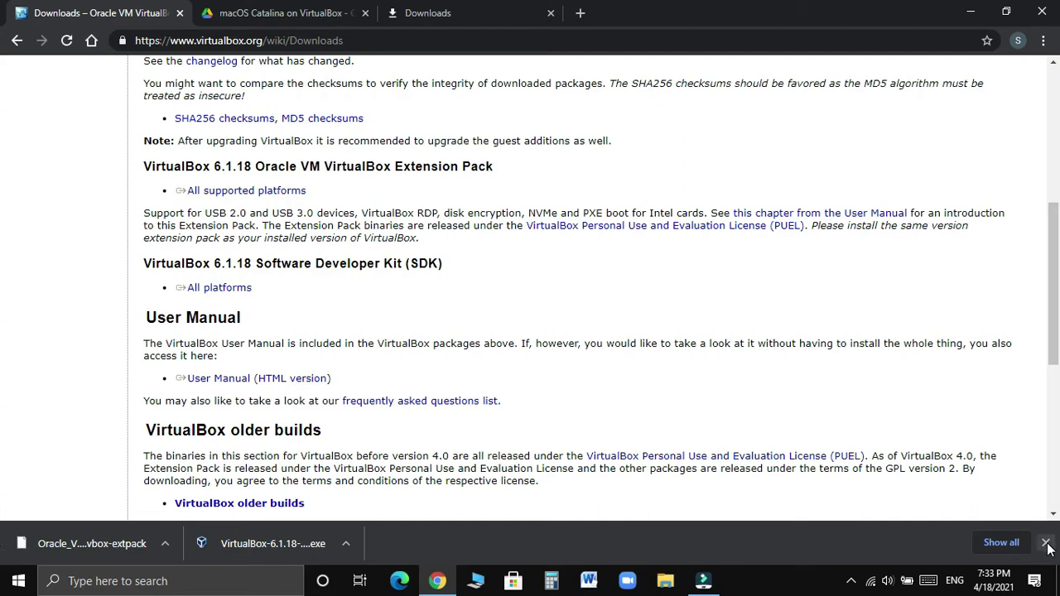
# Download macOS Catalina Virtual Disk Image.vmdk from the shared Google Drive folder to the Desktop, accepting the missing virus scan
pyautogui.click(286, 14)
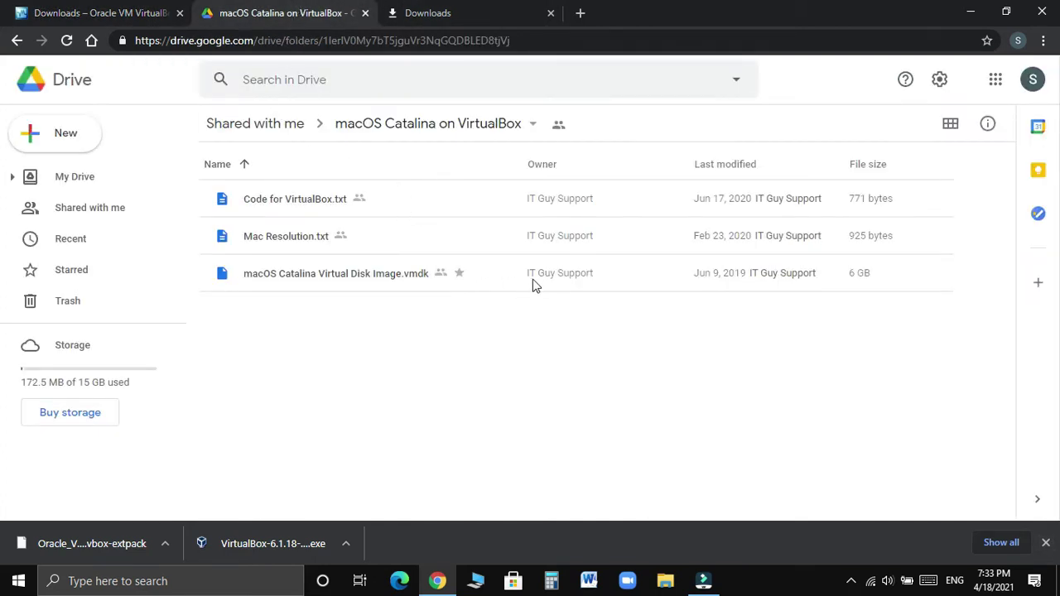
pyautogui.doubleClick(425, 276)
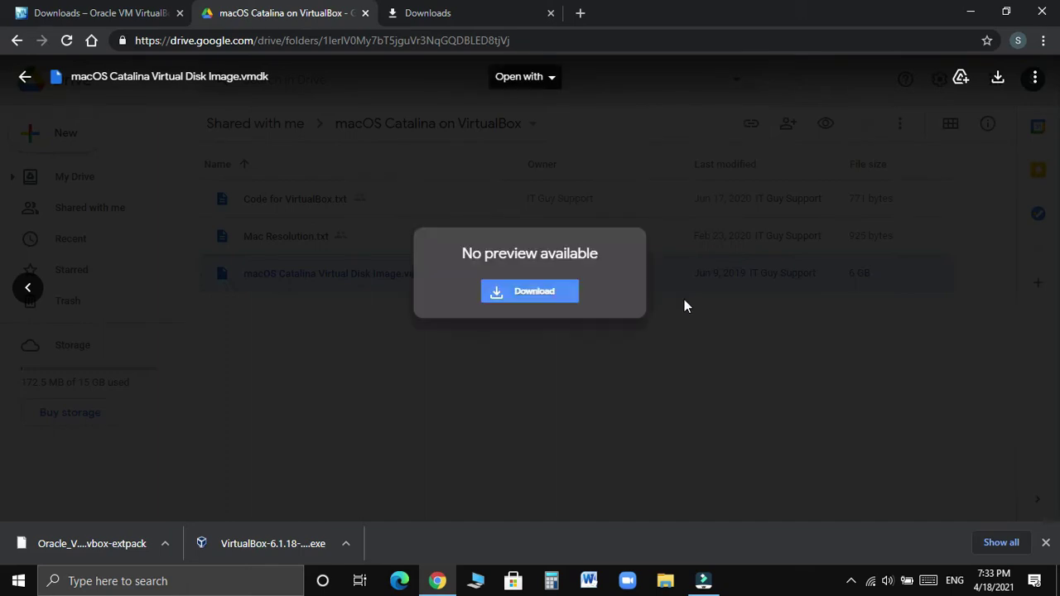
pyautogui.click(496, 295)
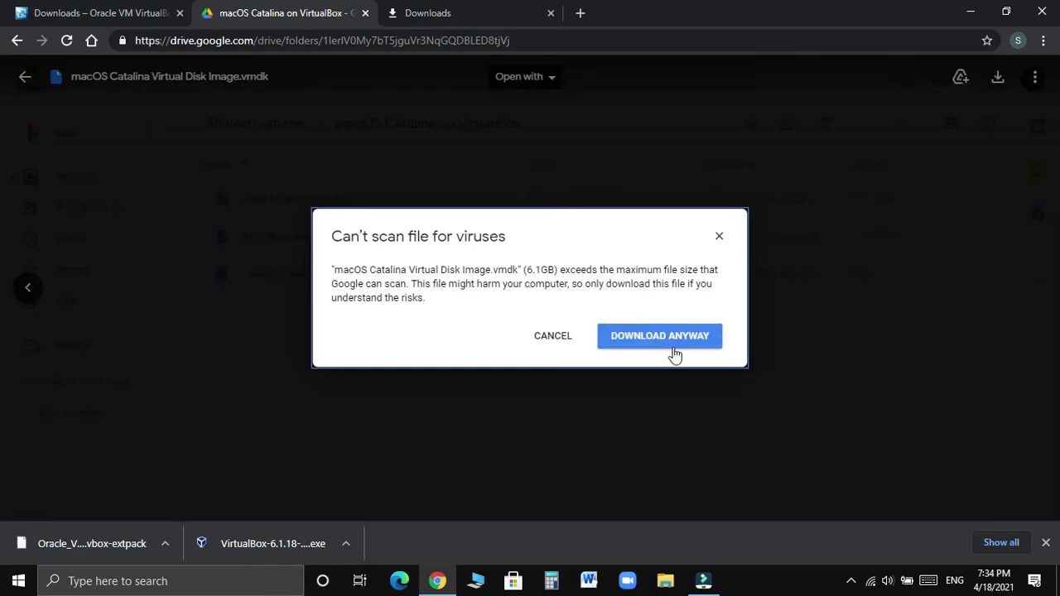
pyautogui.click(655, 354)
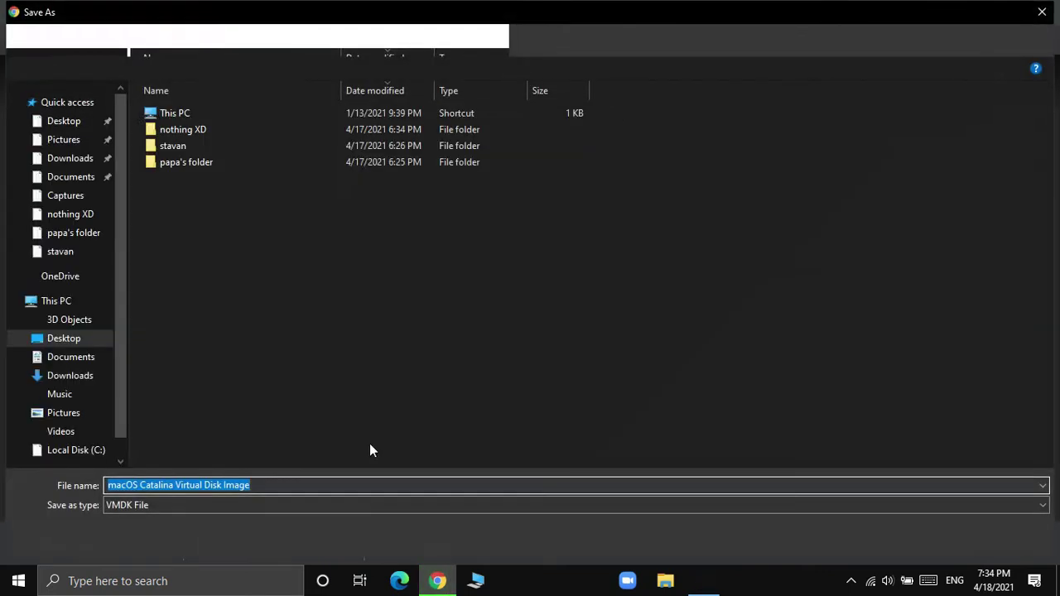
pyautogui.click(48, 340)
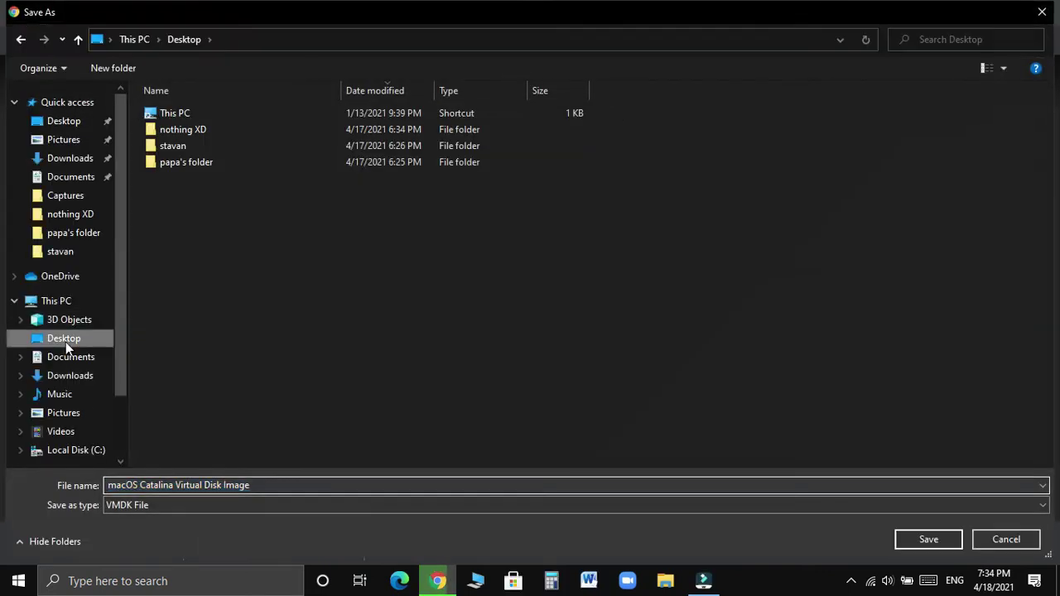
pyautogui.click(920, 540)
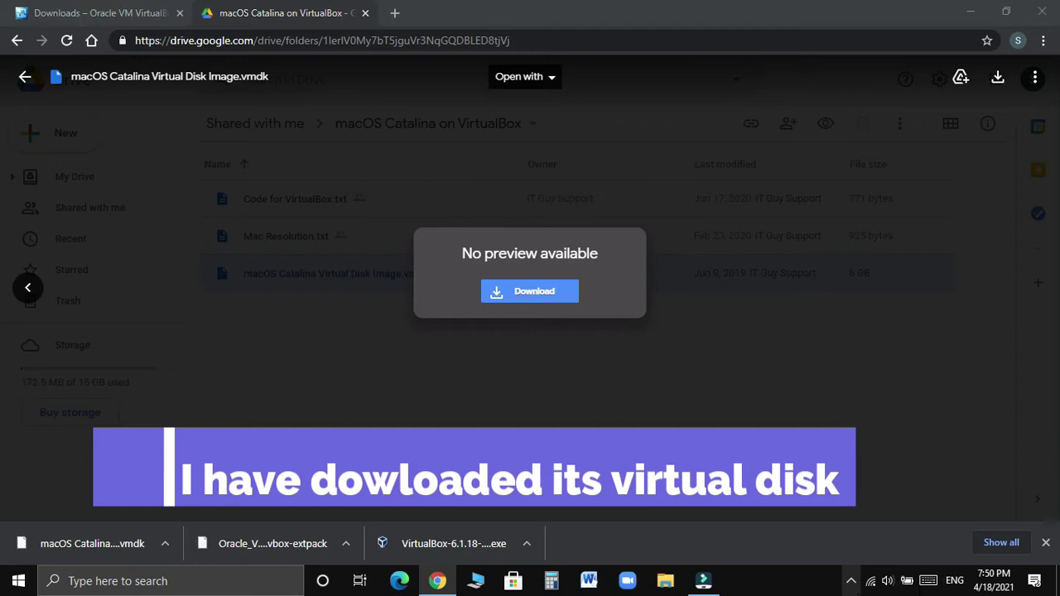
# Download Code for VirtualBox.txt from the shared Drive folder and save it to the Desktop
pyautogui.click(743, 514)
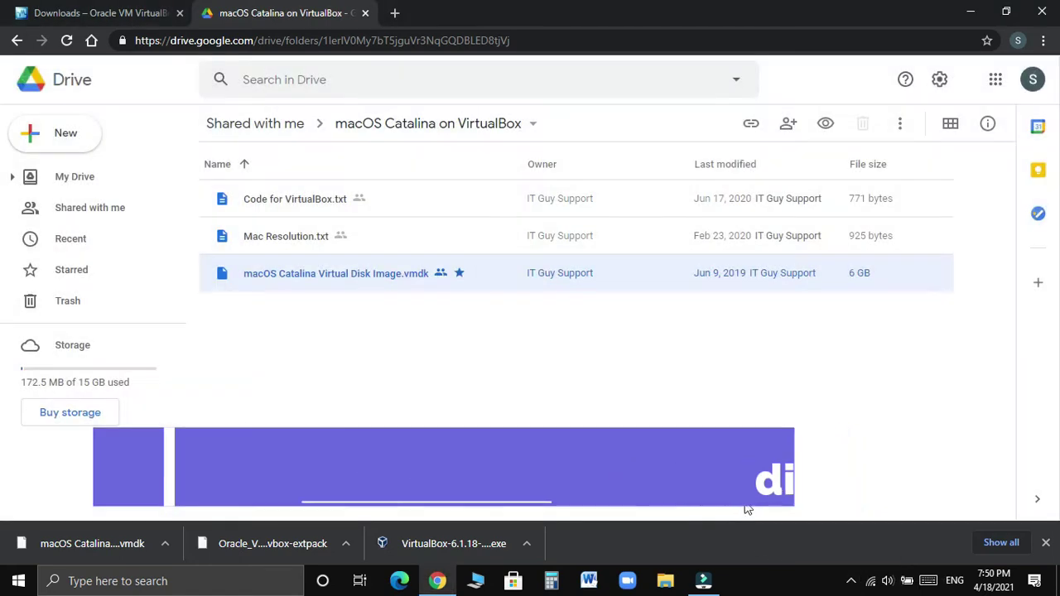
pyautogui.click(330, 199)
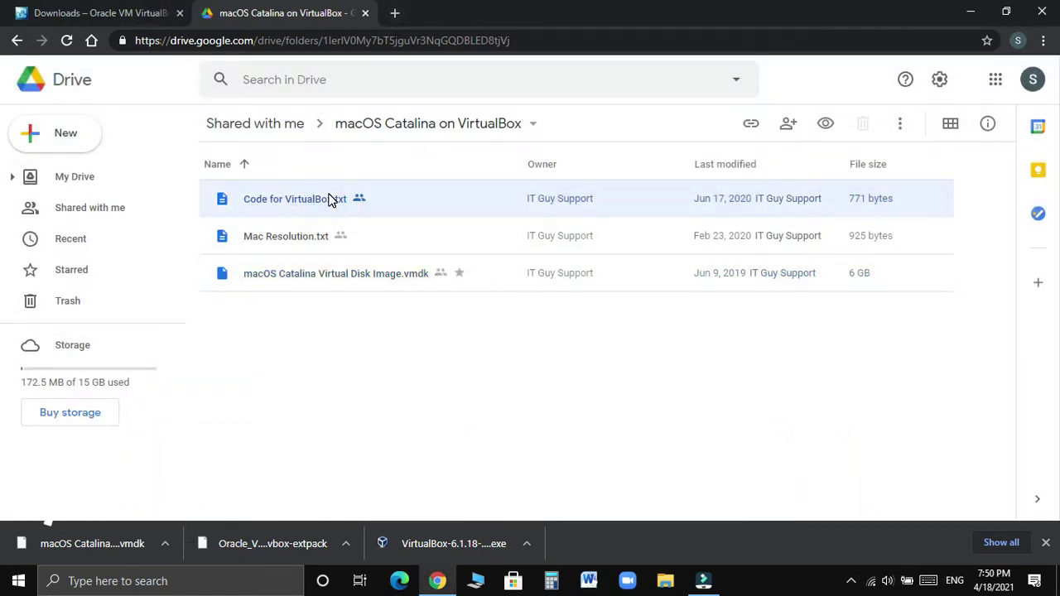
pyautogui.doubleClick(330, 199)
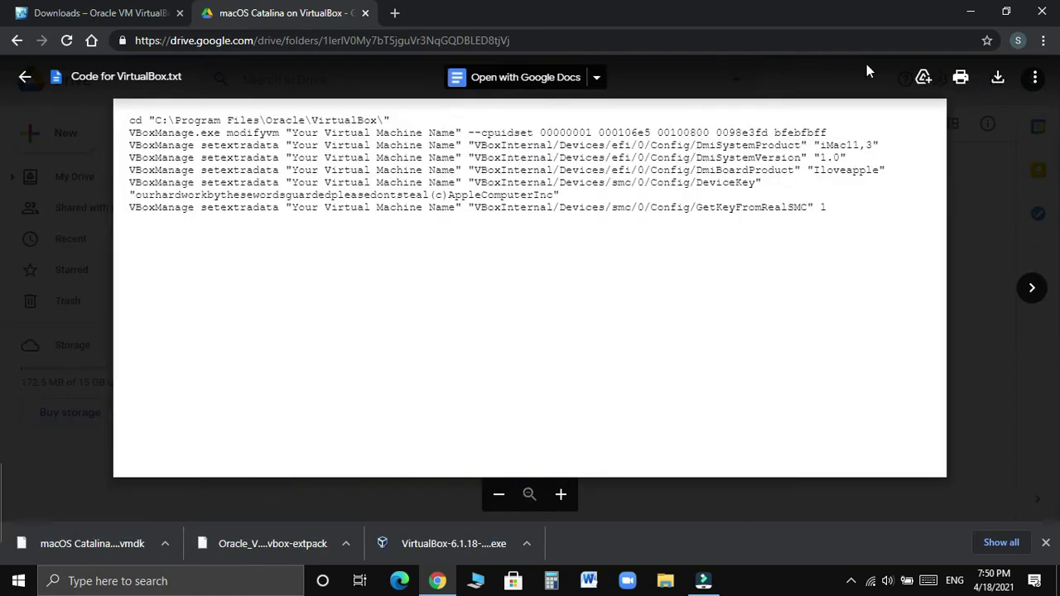
pyautogui.click(999, 80)
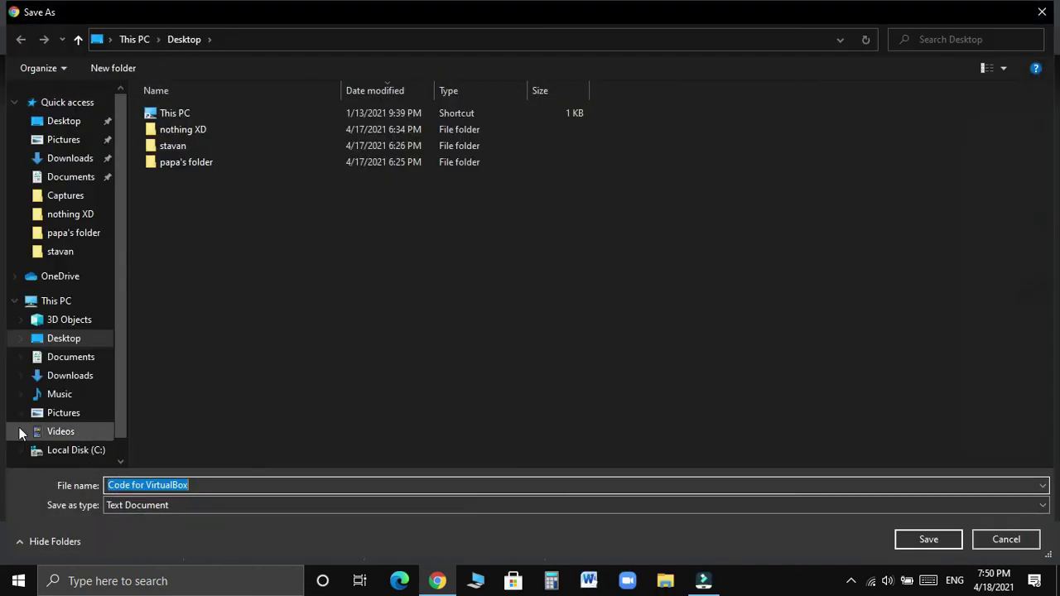
pyautogui.click(929, 539)
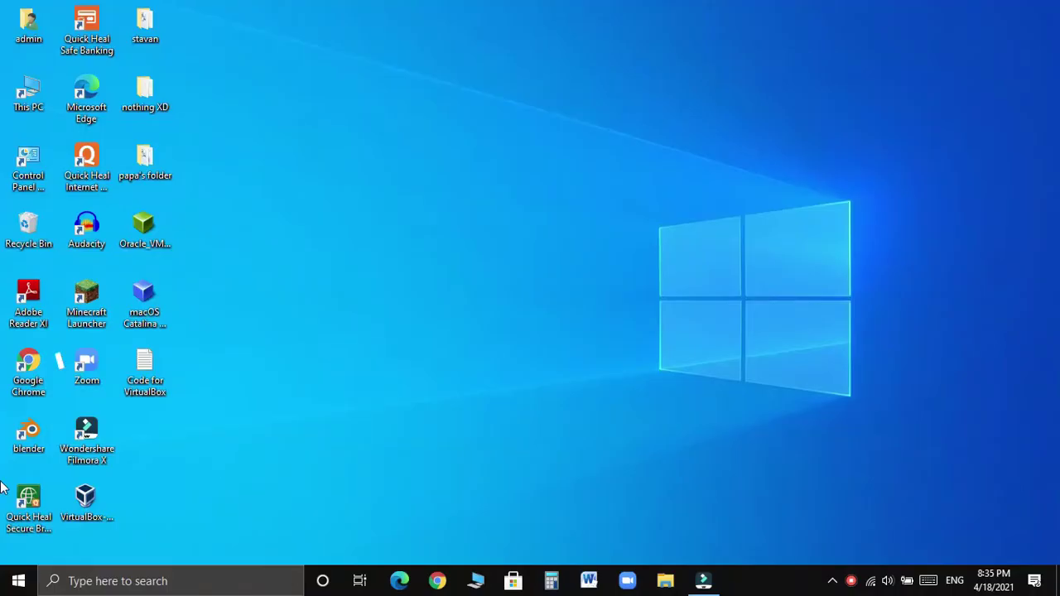
# Install Oracle VM VirtualBox 6.1.18 from the desktop installer with default options and launch it when setup finishes
pyautogui.click(87, 513)
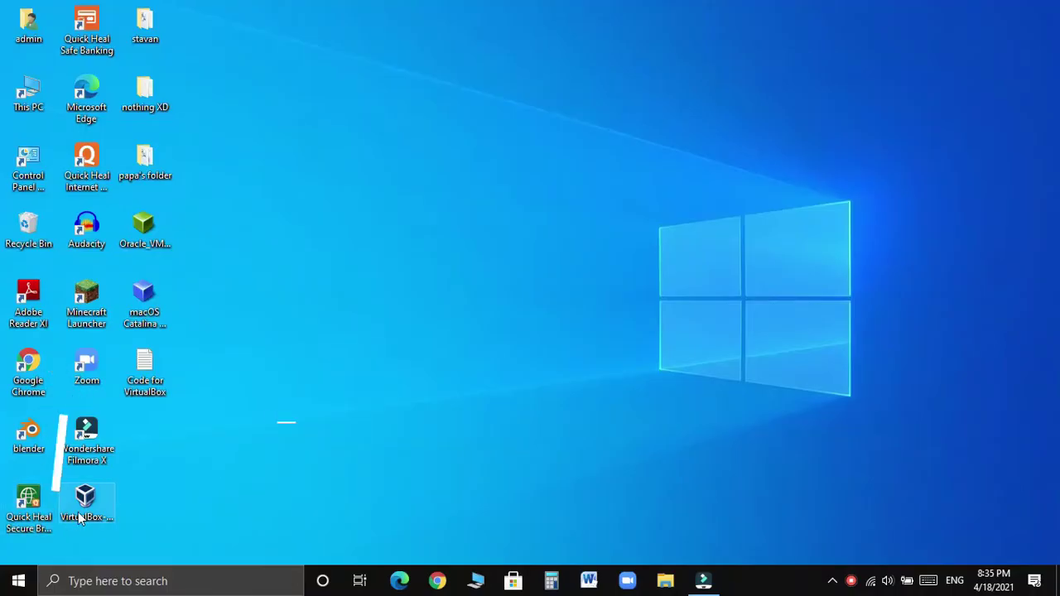
pyautogui.doubleClick(87, 514)
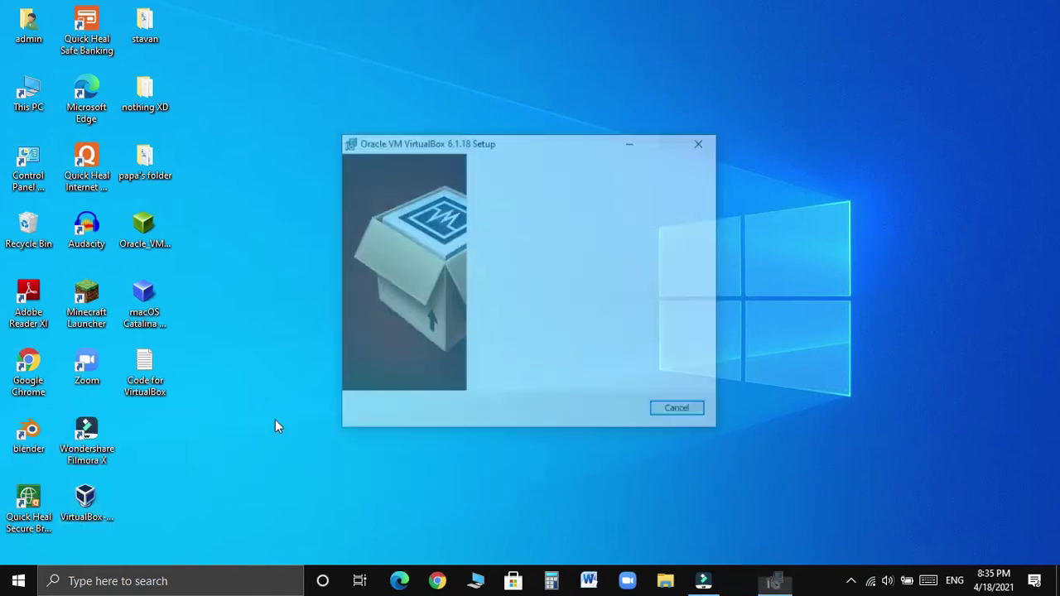
pyautogui.click(623, 414)
pyautogui.click(623, 414)
pyautogui.click(623, 414)
pyautogui.click(623, 415)
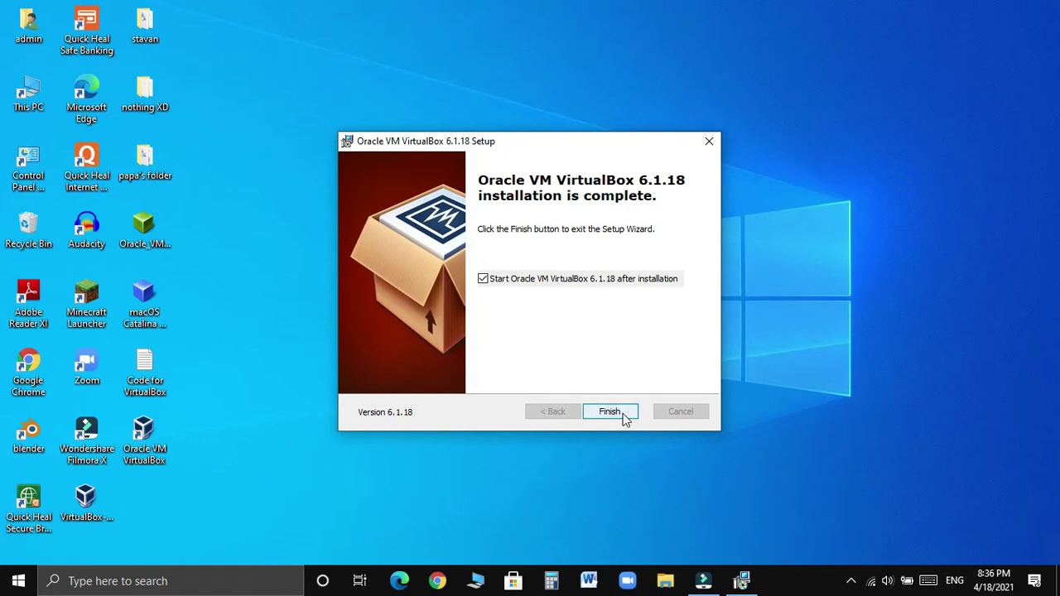
pyautogui.click(624, 414)
pyautogui.rightClick(506, 258)
pyautogui.click(575, 307)
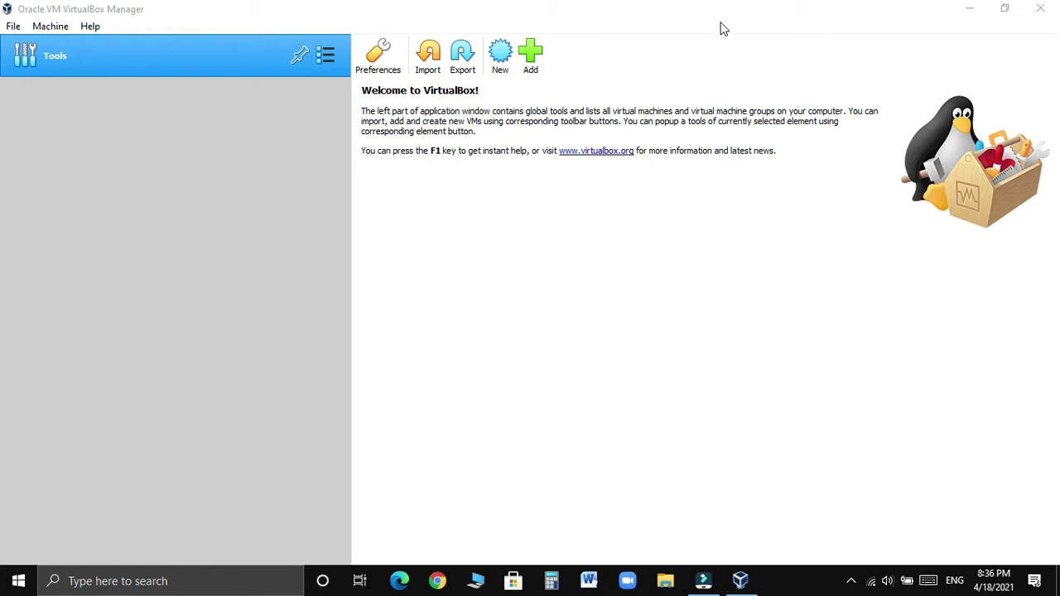
# Start a new virtual machine named "macOS 10.15 Catalina" with type Mac OS X and version Mac OS X (64-bit)
pyautogui.click(504, 66)
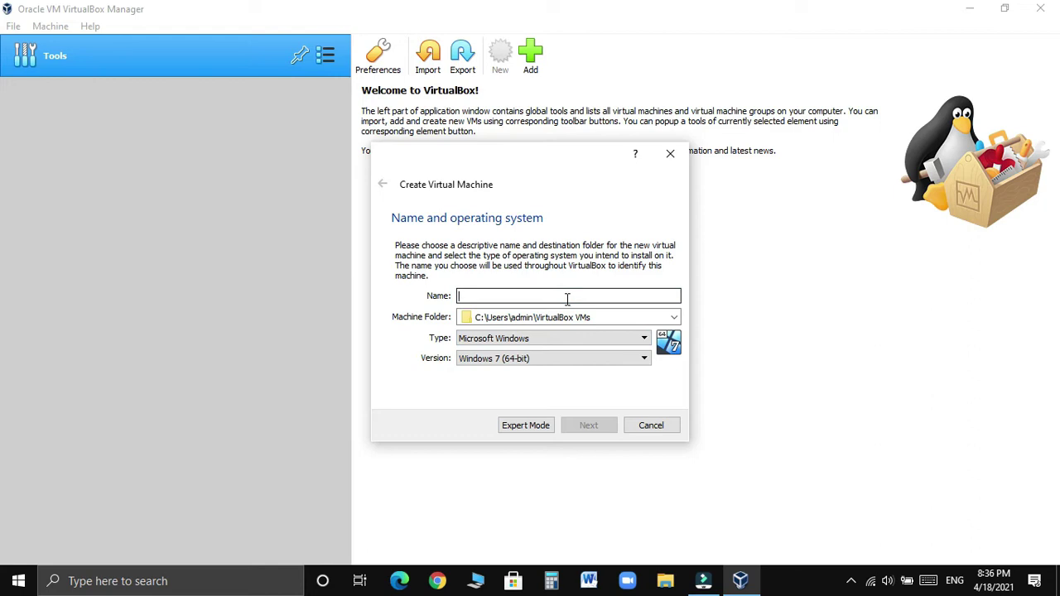
pyautogui.write('M')
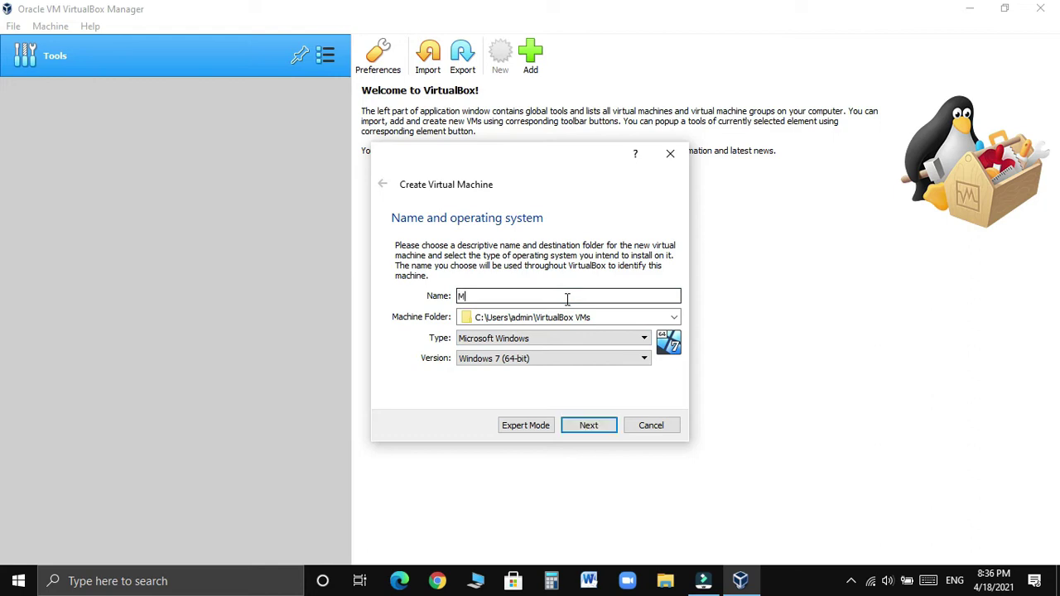
pyautogui.press('BackSpace')
pyautogui.write('macOS 10.15 C')
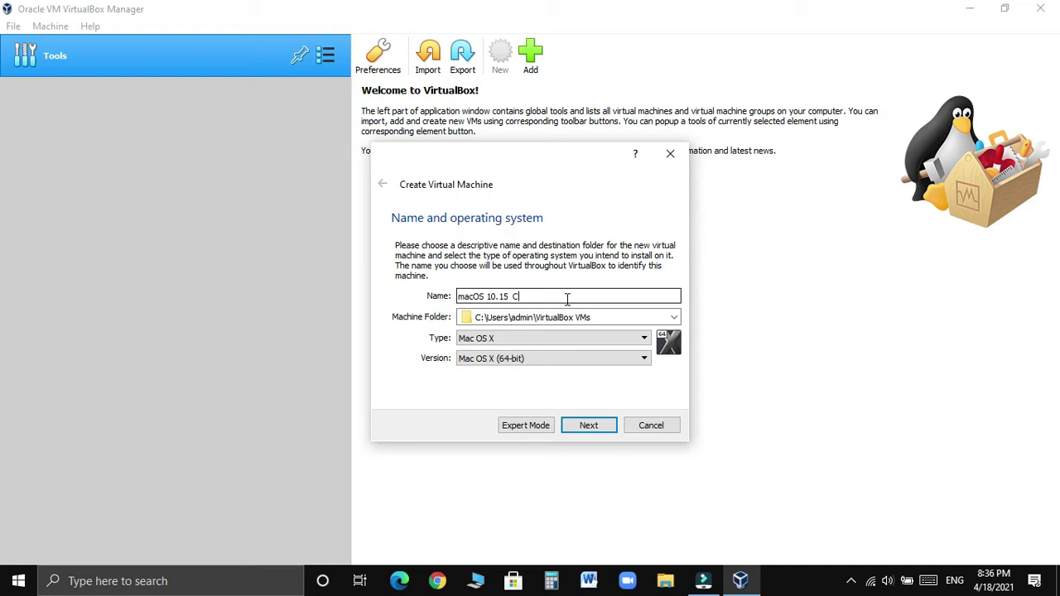
pyautogui.write('ina')
pyautogui.click(607, 431)
# Set the new virtual machine's memory size to 5011 MB and accept it
pyautogui.moveTo(450, 295); pyautogui.dragTo(526, 321)
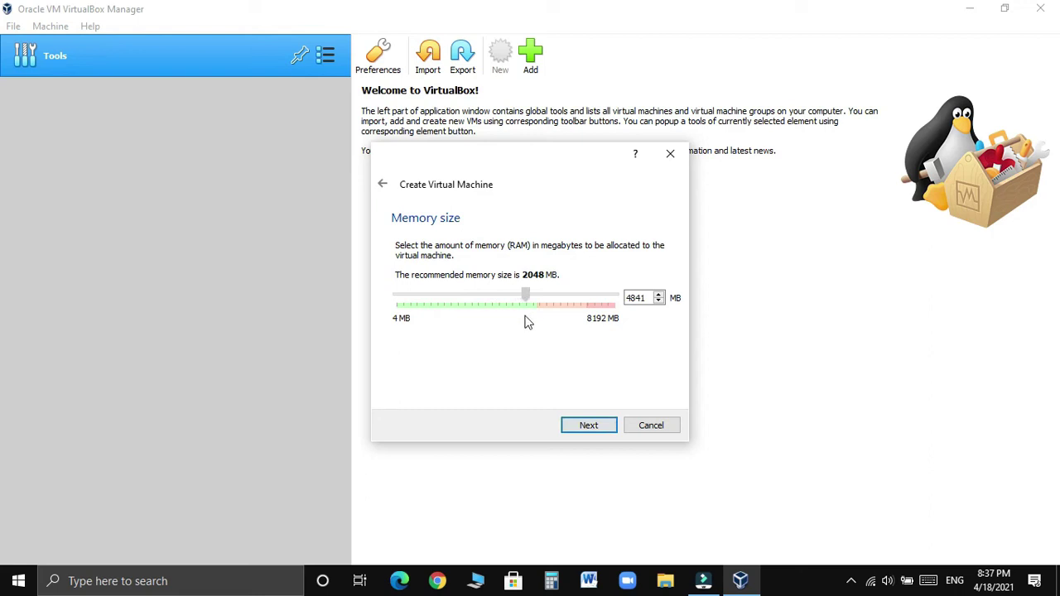
pyautogui.click(644, 302)
pyautogui.press('BackSpace')
pyautogui.press('BackSpace')
pyautogui.press('BackSpace')
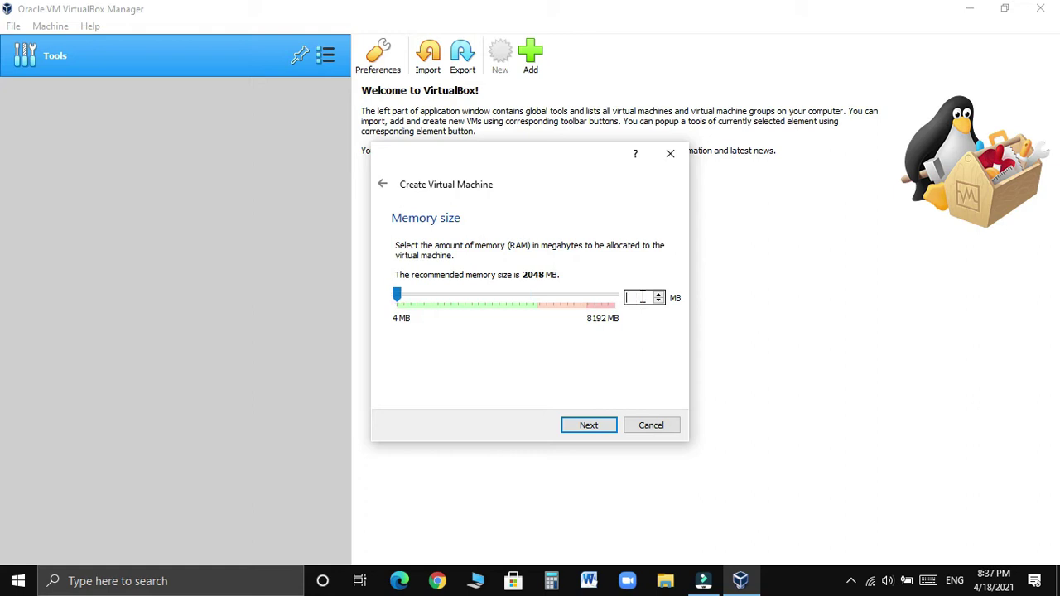
pyautogui.write('504')
pyautogui.press('BackSpace')
pyautogui.write('11')
pyautogui.click(589, 425)
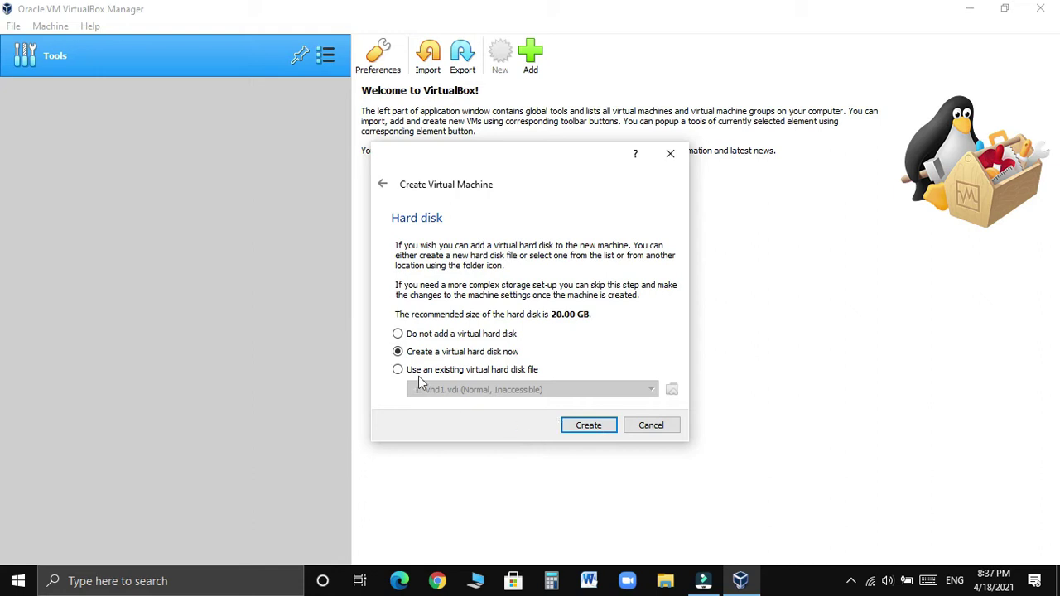
# Create a dynamically allocated VDI virtual hard disk of about 327 GB for the new machine
pyautogui.click(588, 427)
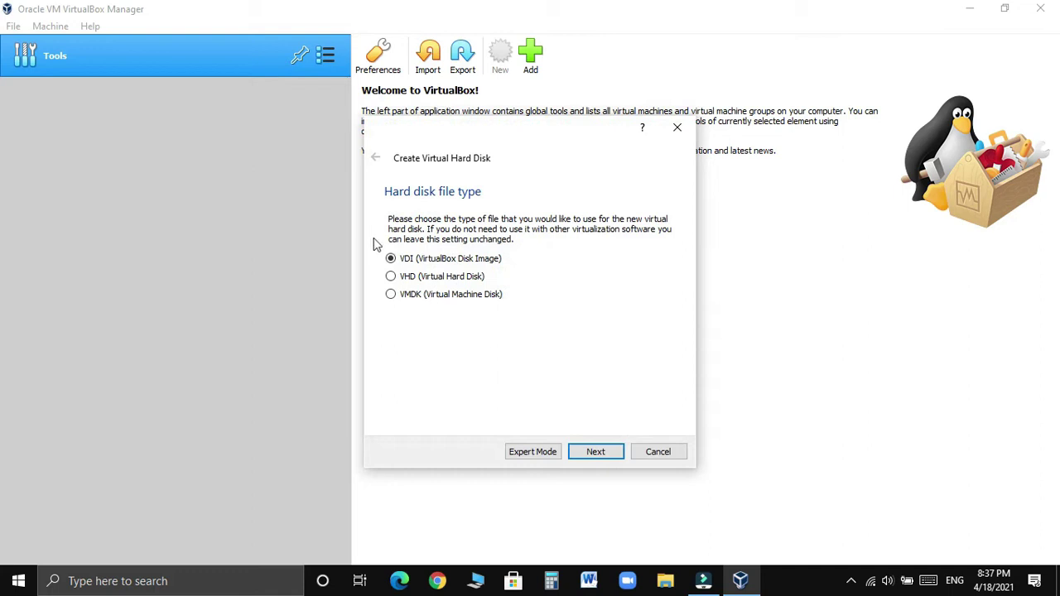
pyautogui.click(593, 451)
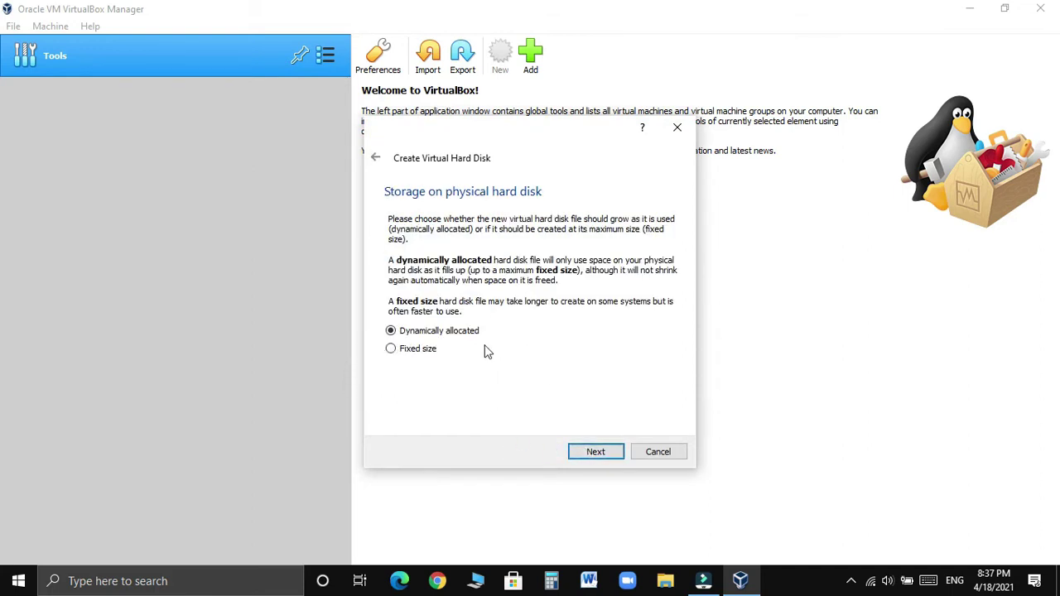
pyautogui.click(597, 453)
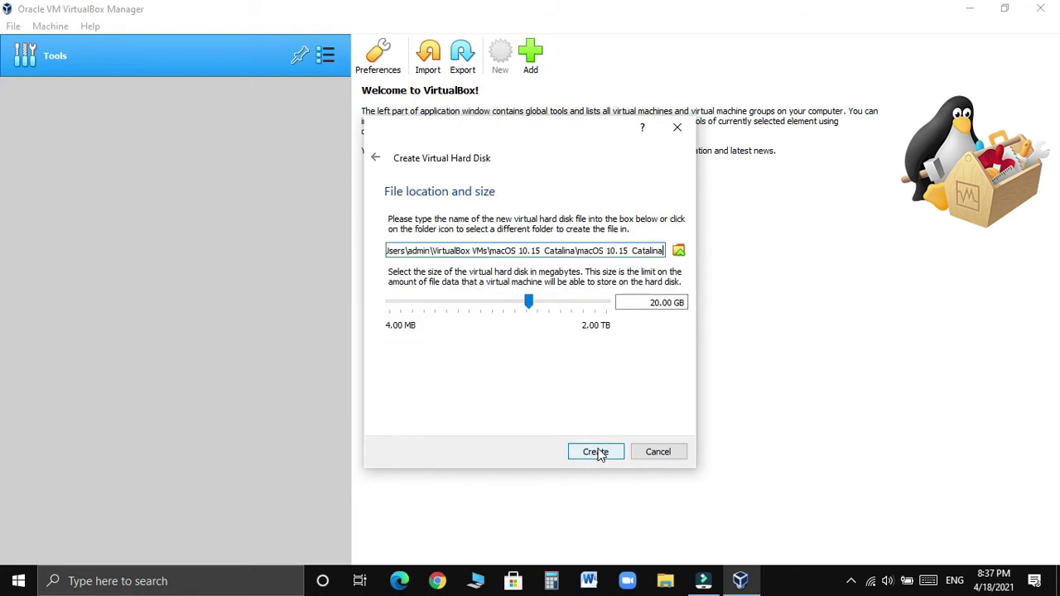
pyautogui.moveTo(531, 304); pyautogui.dragTo(577, 336)
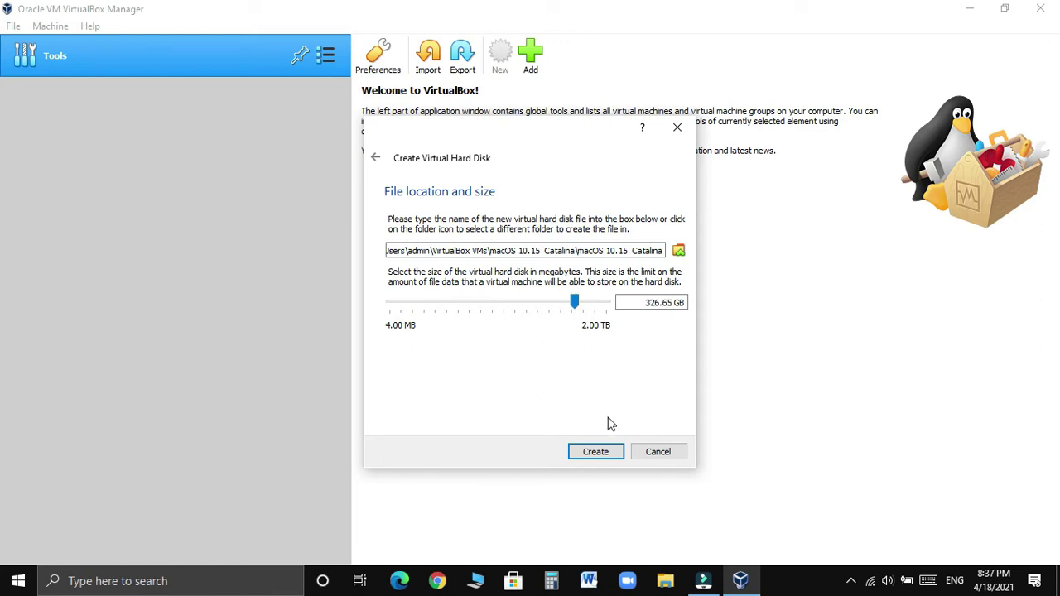
pyautogui.click(610, 452)
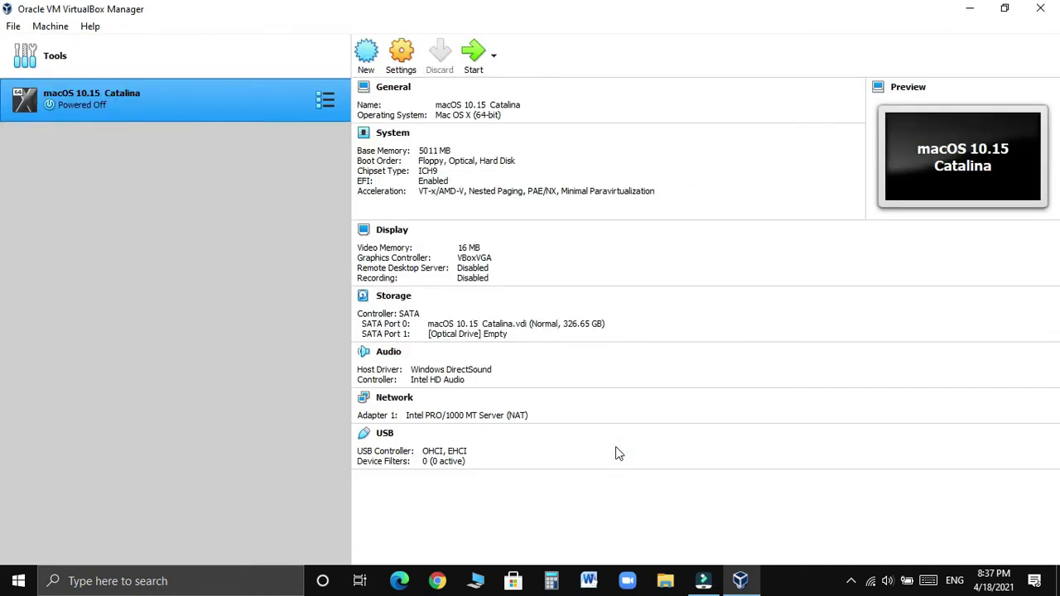
# Raise the base memory in the macOS 10.15 Catalina machine's system settings to about 5209 MB
pyautogui.click(411, 63)
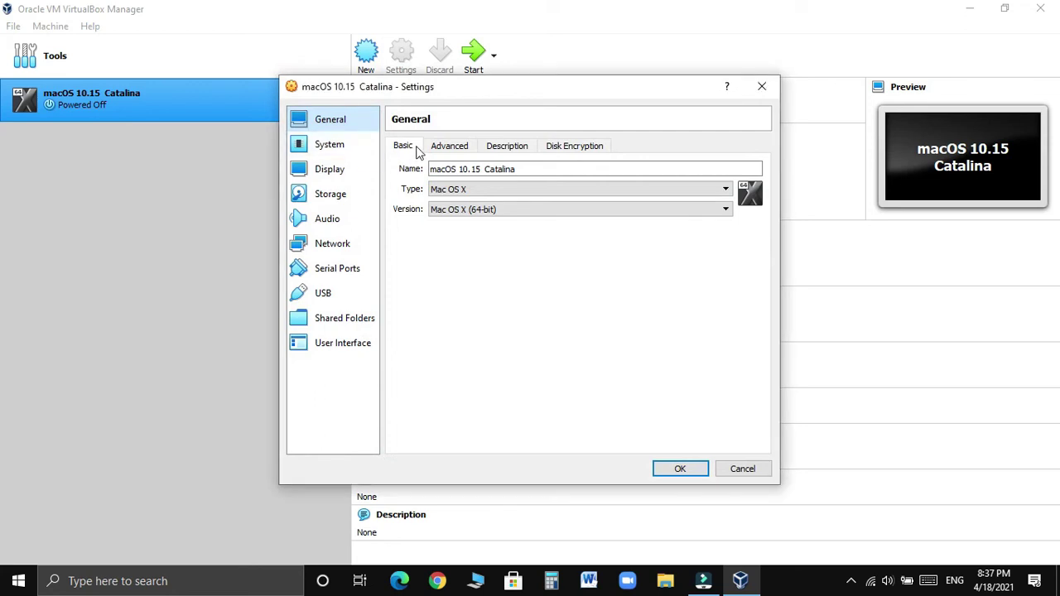
pyautogui.click(359, 146)
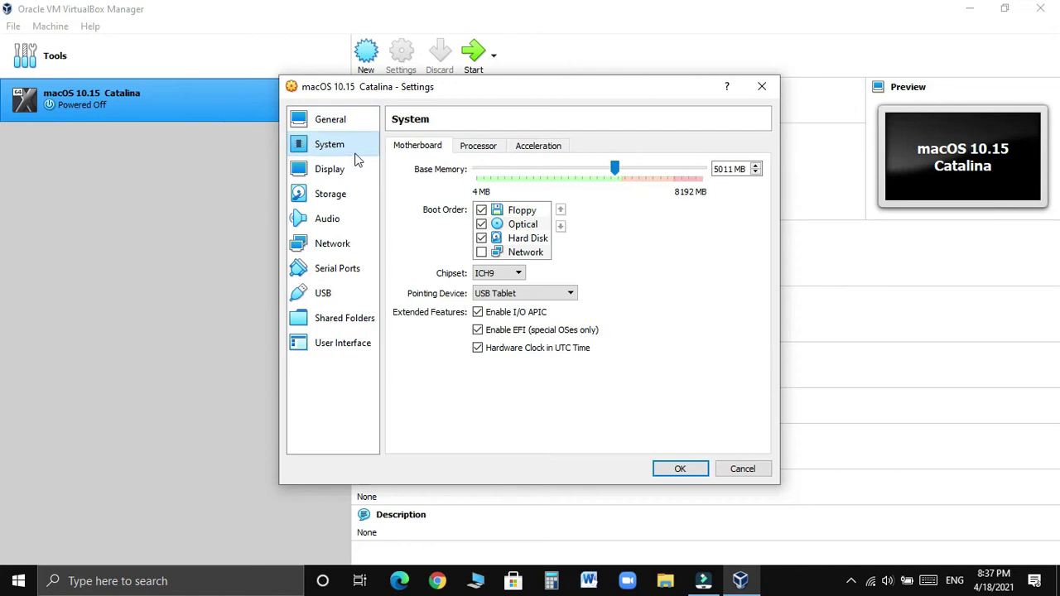
pyautogui.moveTo(613, 169)
pyautogui.mouseDown()
pyautogui.moveTo(646, 171)
pyautogui.moveTo(622, 177)
pyautogui.mouseUp()
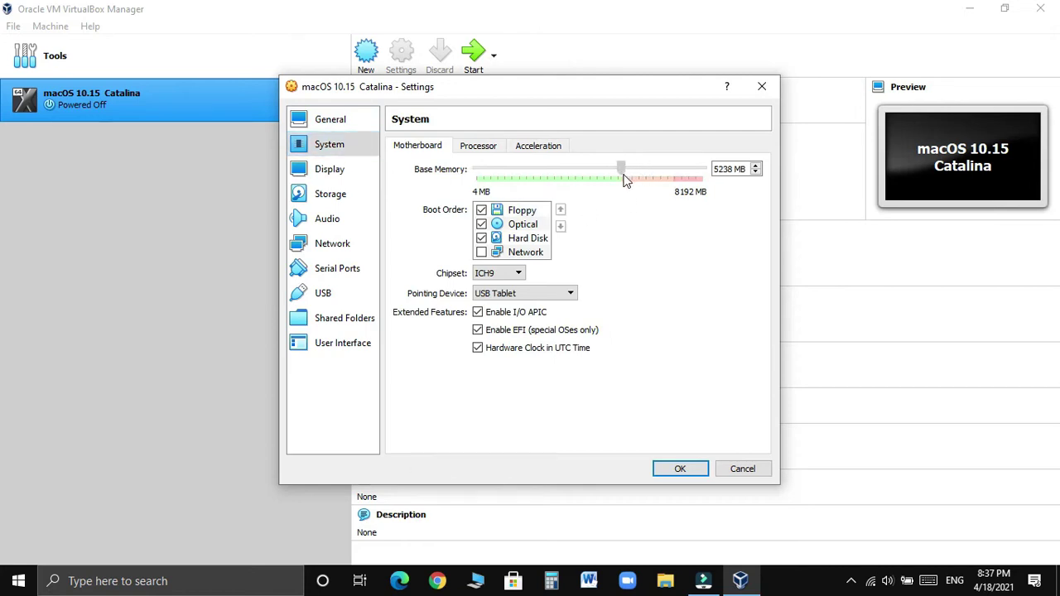
pyautogui.click(305, 177)
pyautogui.click(346, 149)
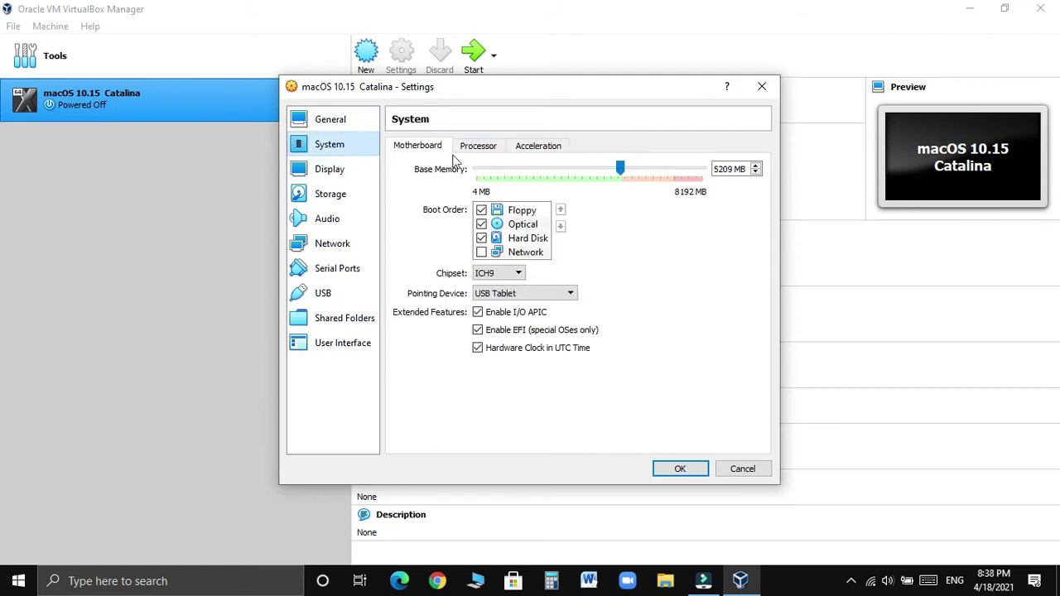
# Set the virtual machine's processor count to 2 and raise its video memory to 128 MB
pyautogui.click(478, 149)
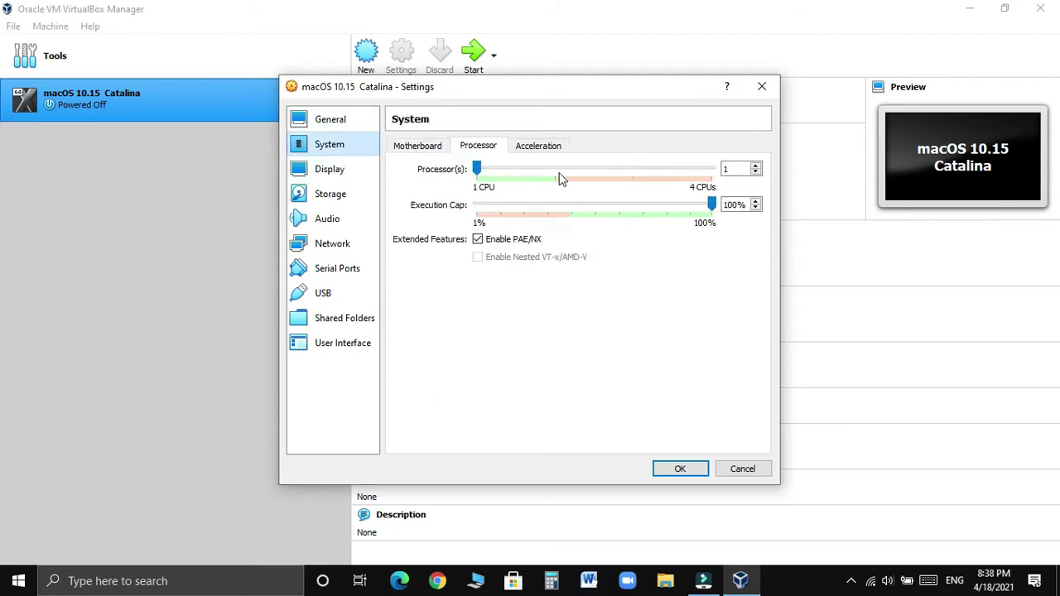
pyautogui.click(537, 173)
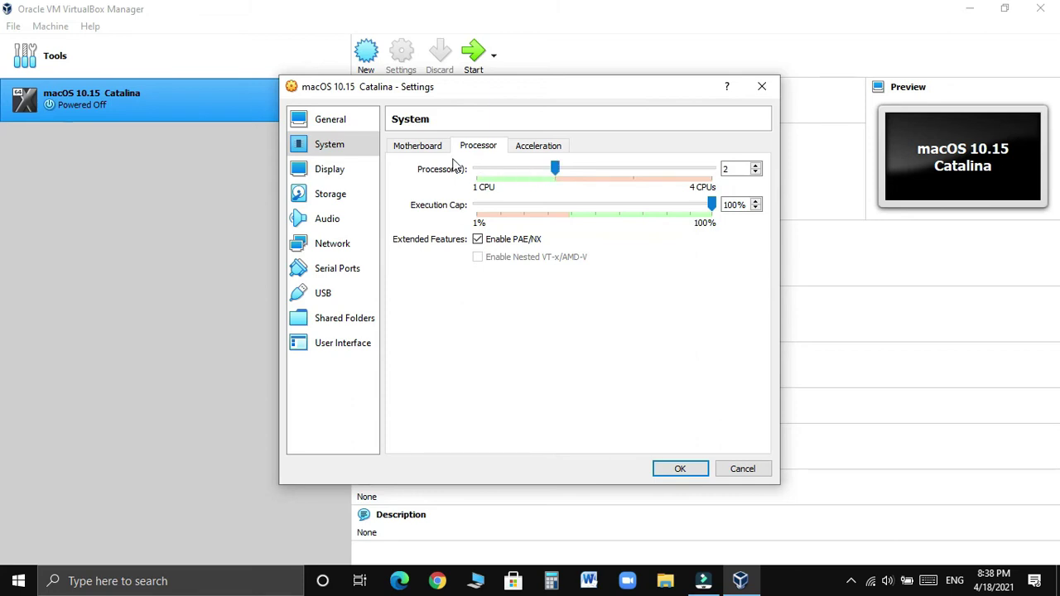
pyautogui.click(329, 170)
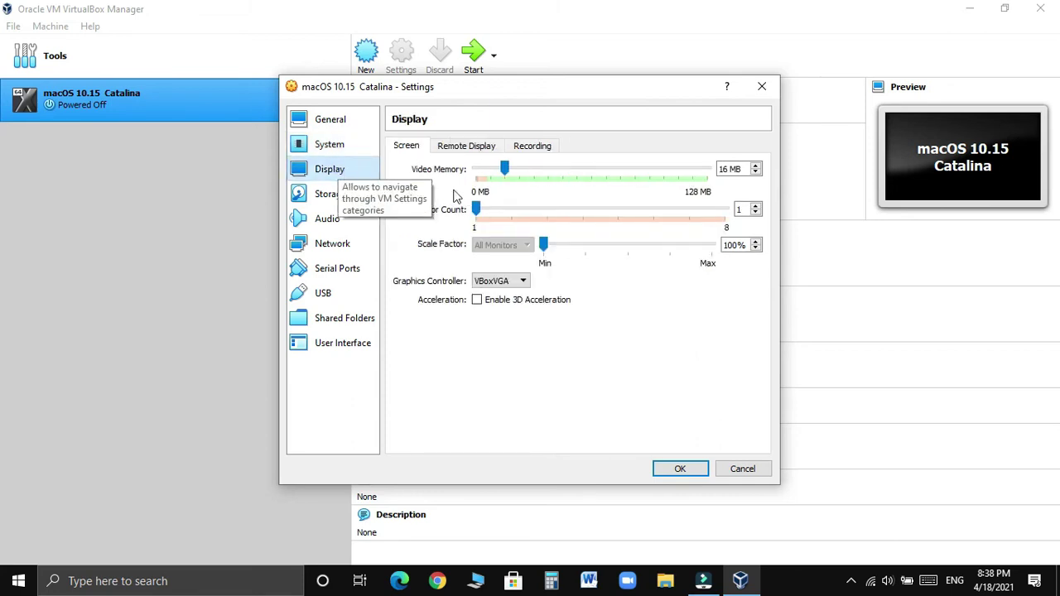
pyautogui.moveTo(507, 168); pyautogui.dragTo(706, 168)
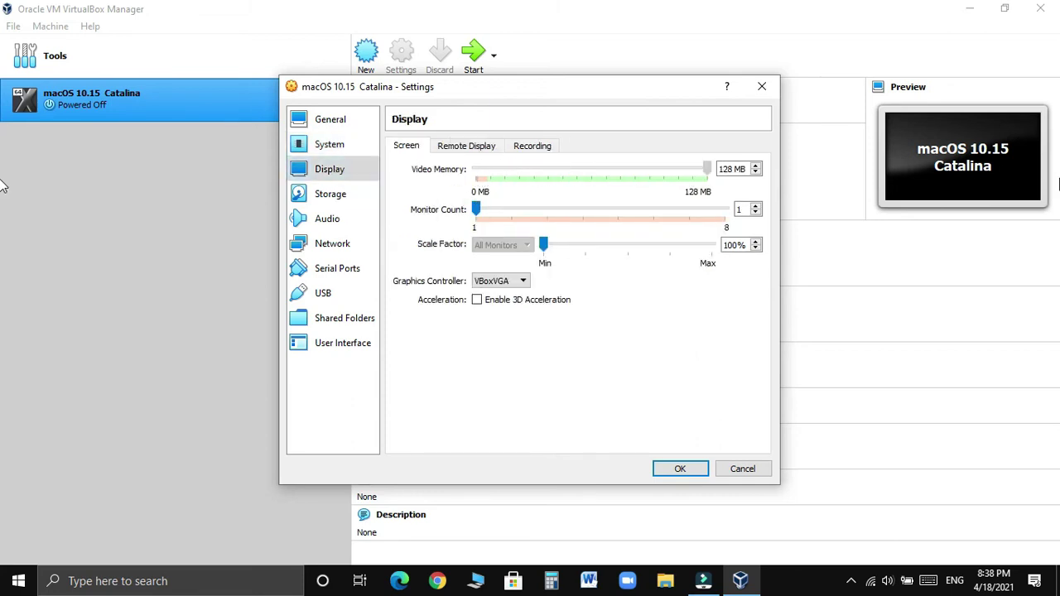
# Attach the macOS Catalina Virtual Disk Image from the Desktop to the SATA controller as an additional hard disk
pyautogui.click(326, 202)
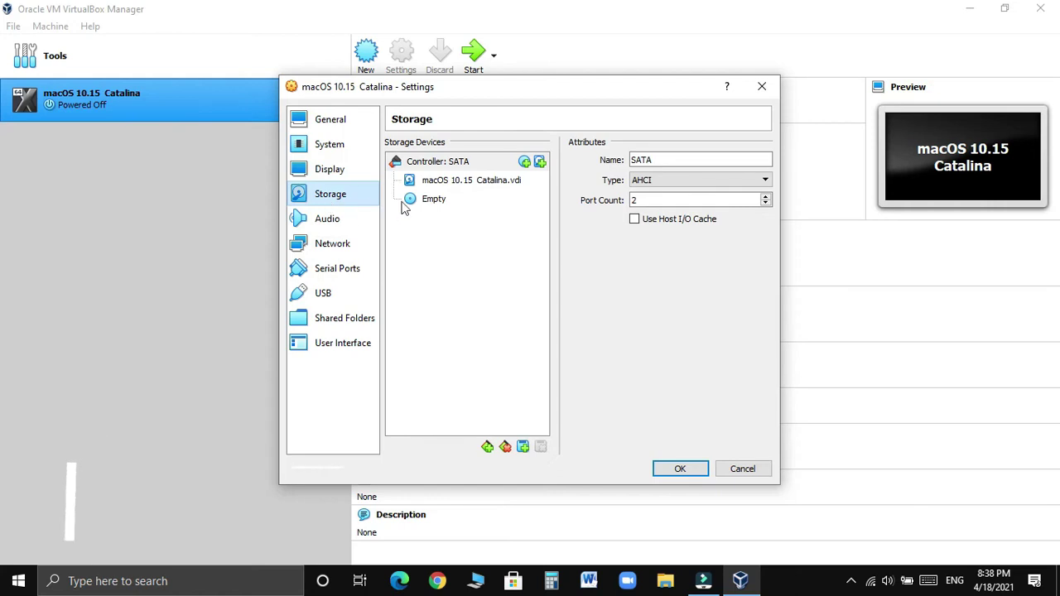
pyautogui.click(541, 162)
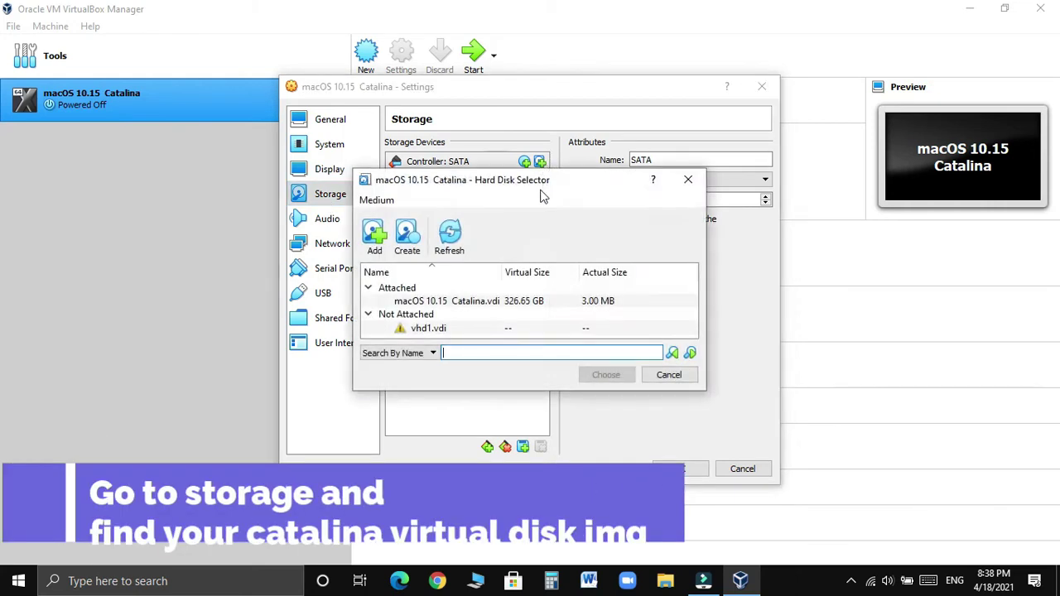
pyautogui.click(428, 328)
pyautogui.rightClick(428, 328)
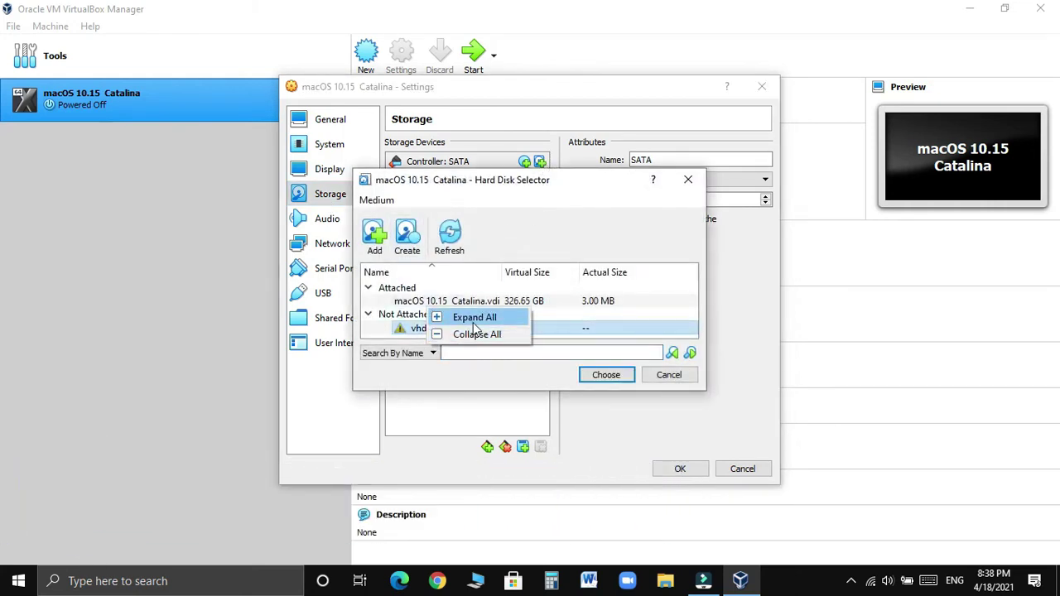
pyautogui.press('Escape')
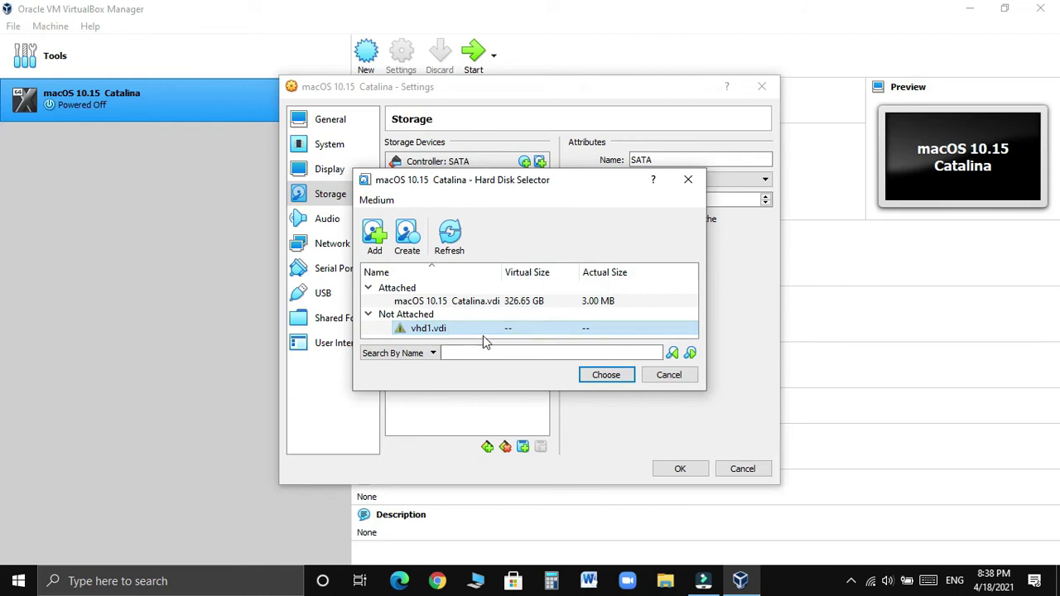
pyautogui.click(375, 236)
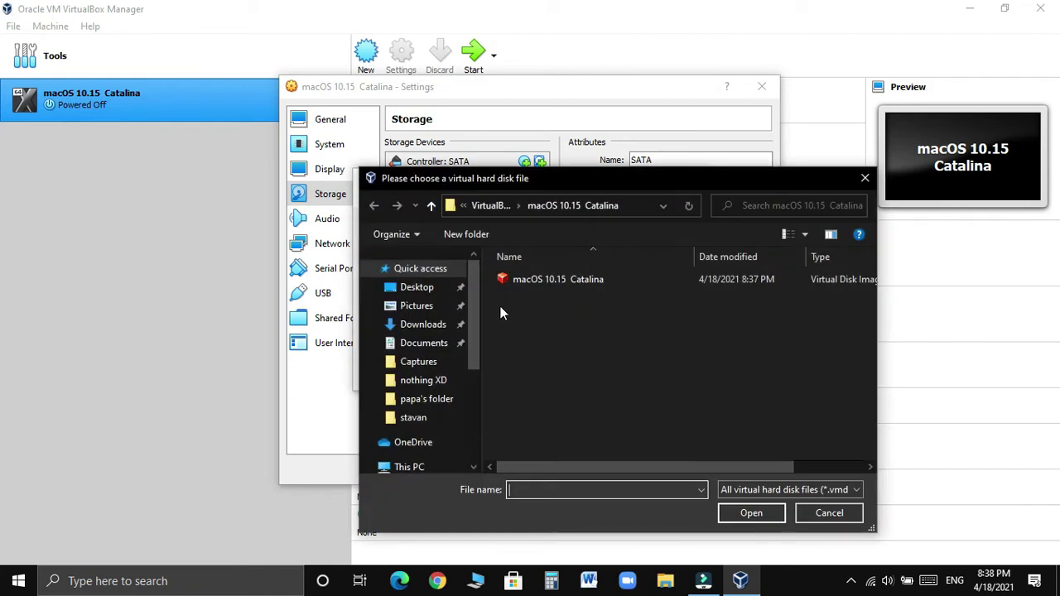
pyautogui.click(424, 292)
pyautogui.click(559, 279)
pyautogui.click(770, 513)
pyautogui.moveTo(583, 333); pyautogui.dragTo(613, 332)
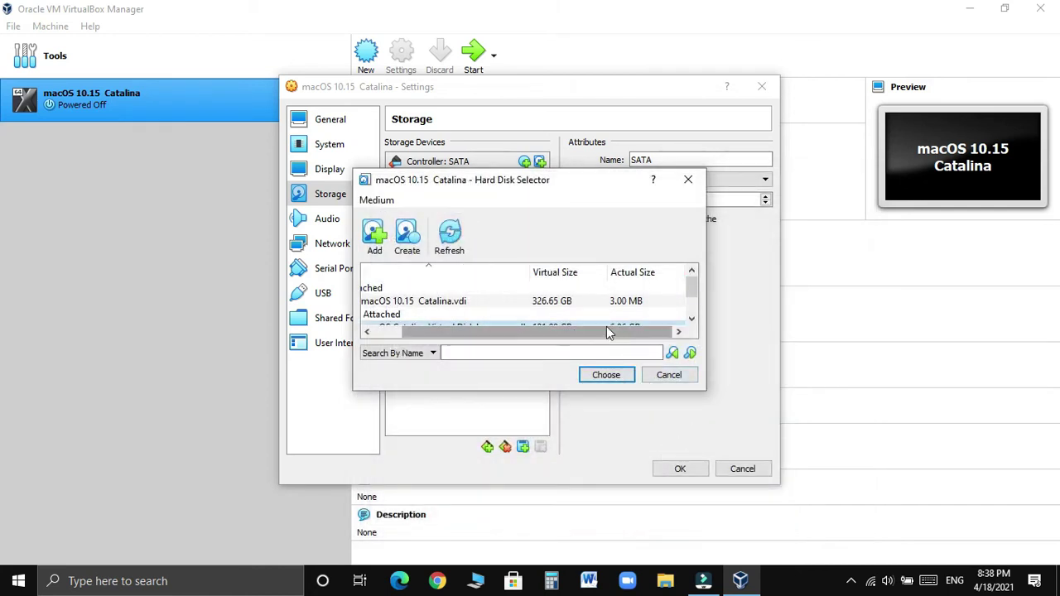
pyautogui.click(607, 376)
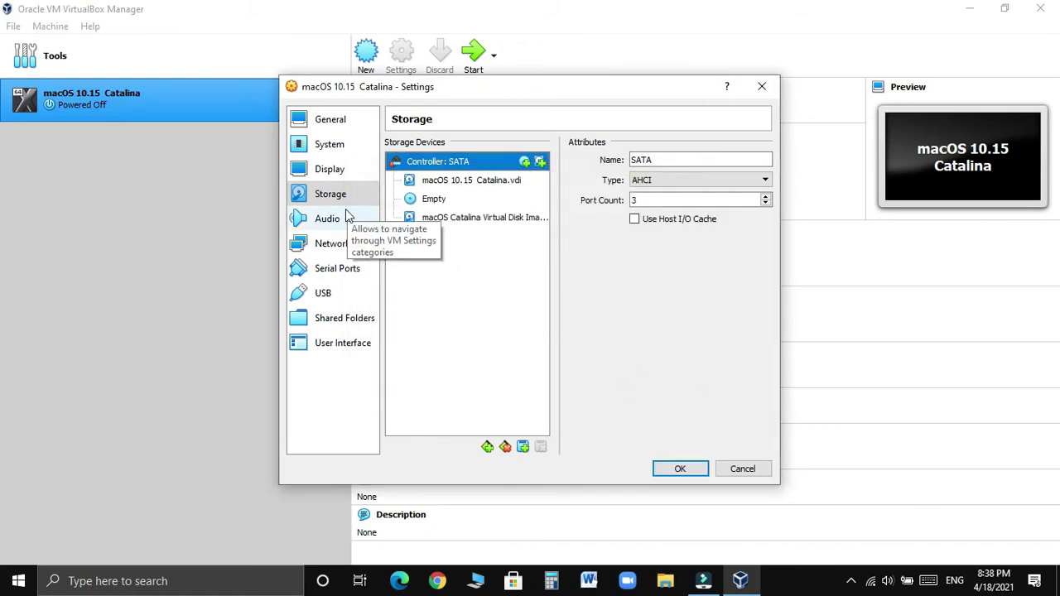
# Change the virtual machine's graphics controller to VMSVGA in the display settings
pyautogui.click(328, 120)
pyautogui.click(329, 144)
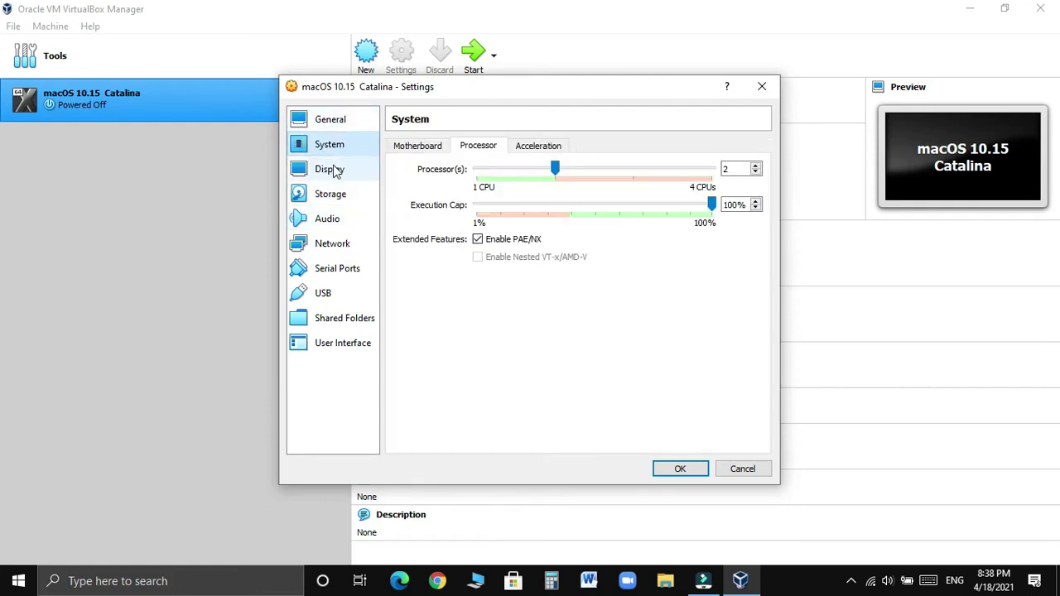
pyautogui.click(331, 169)
pyautogui.click(490, 283)
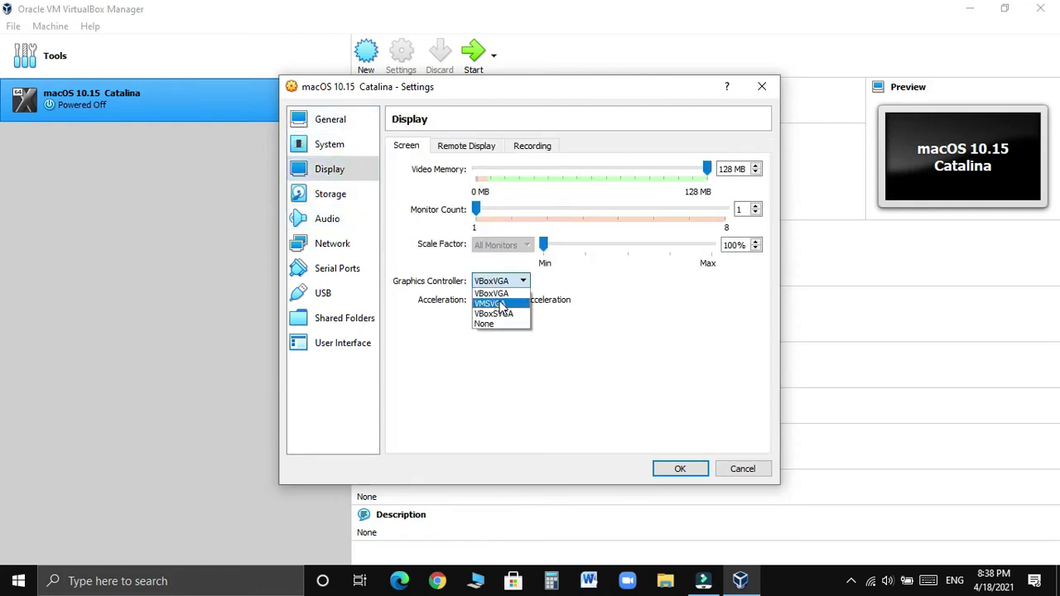
pyautogui.click(501, 304)
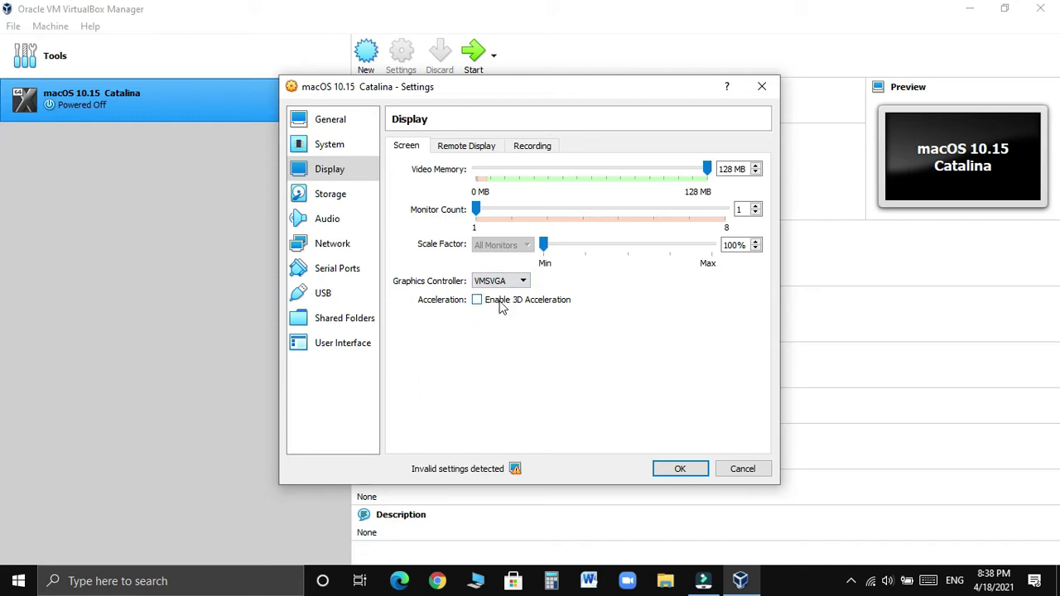
# Review the virtual machine's storage, audio, network, serial port and USB settings
pyautogui.click(328, 195)
pyautogui.click(330, 219)
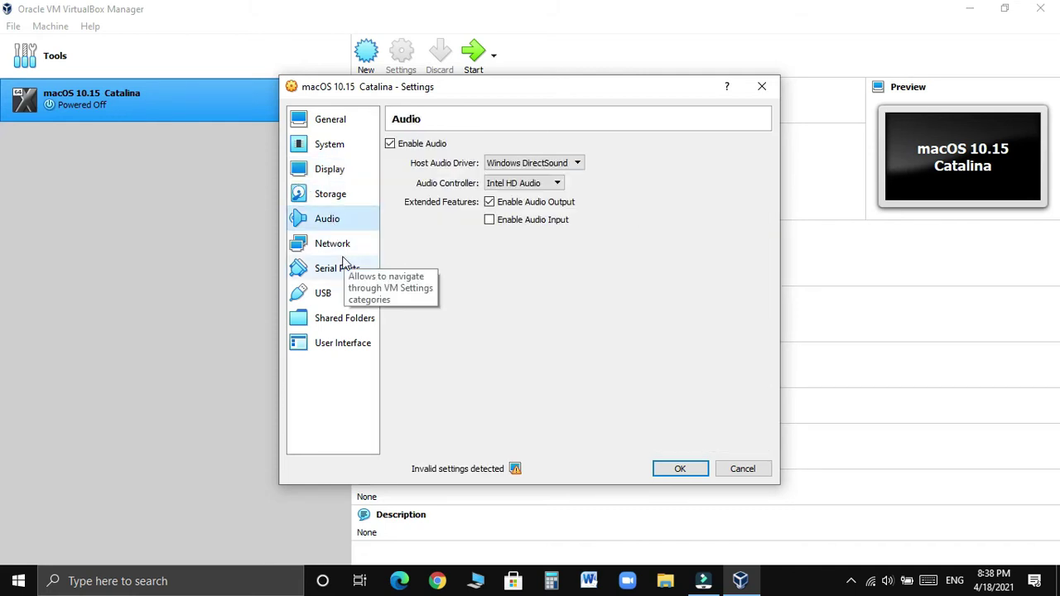
pyautogui.click(332, 247)
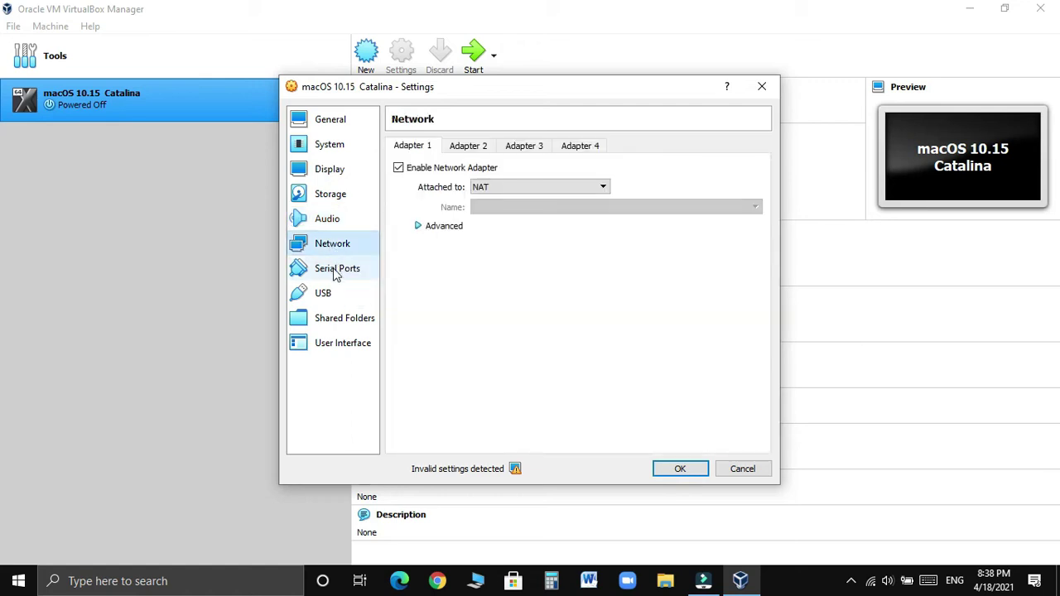
pyautogui.click(335, 273)
pyautogui.click(333, 298)
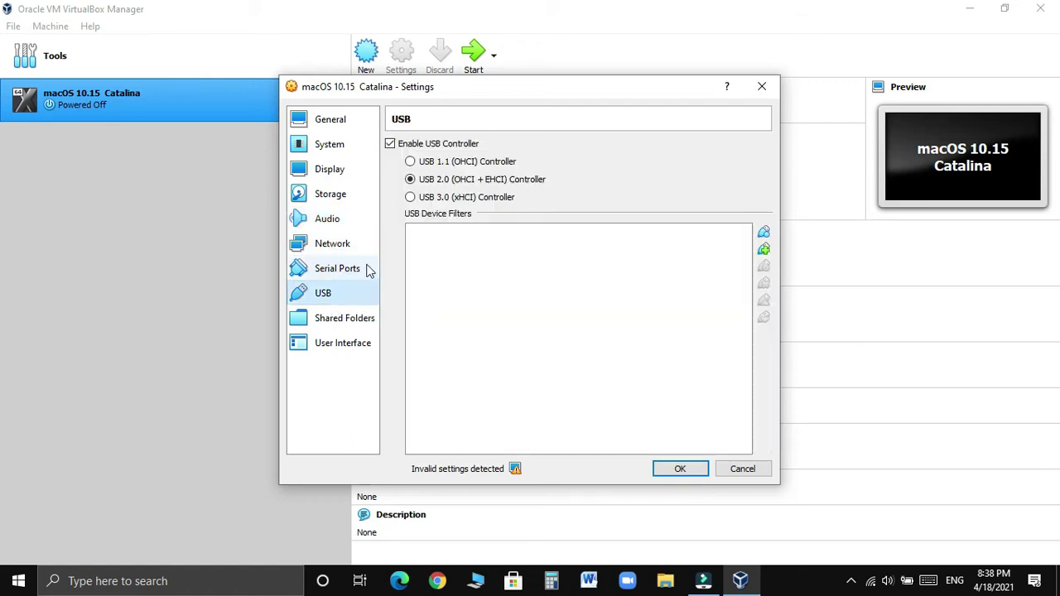